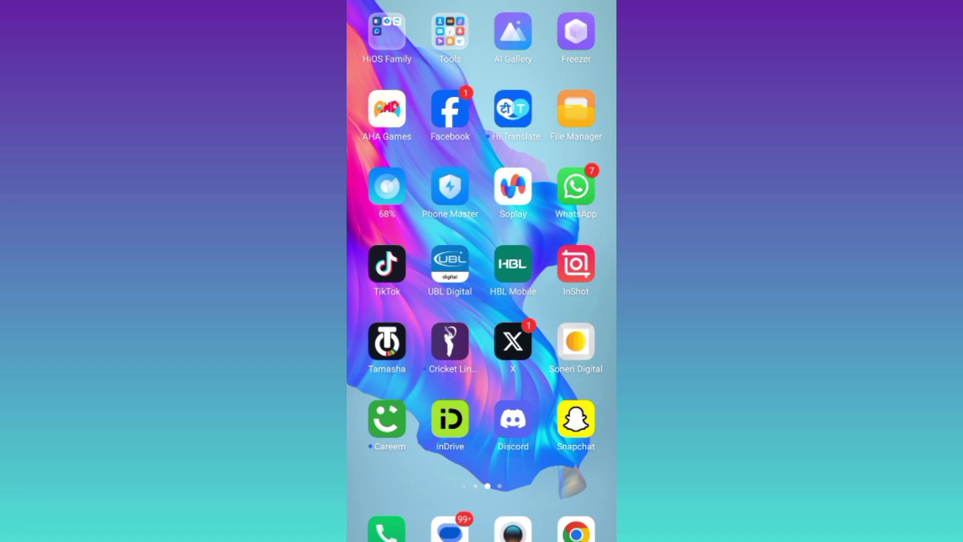
Launch Facebook and search Settings & privacy for 'data' from the Menu tab.
{"action": "left_click", "coordinate": [450, 108]}
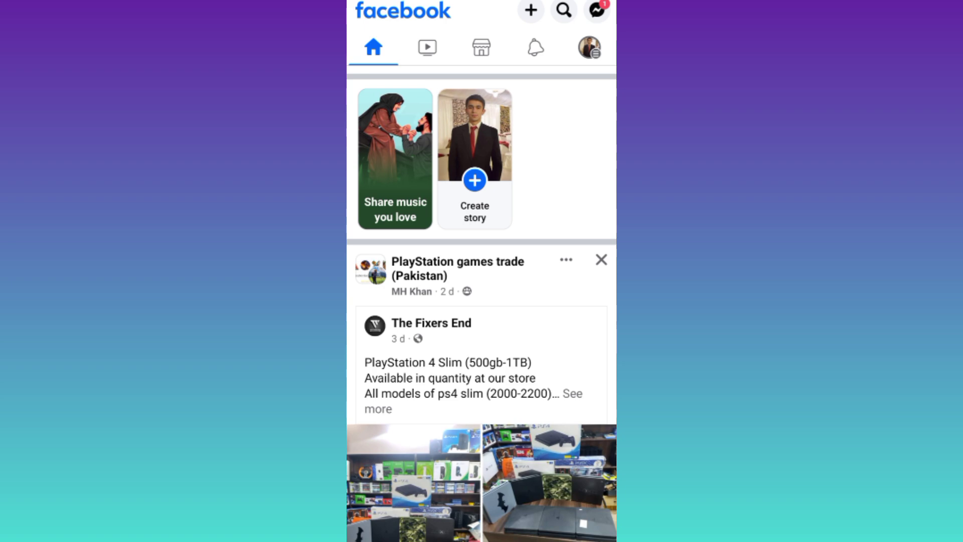
{"action": "left_click", "coordinate": [590, 48]}
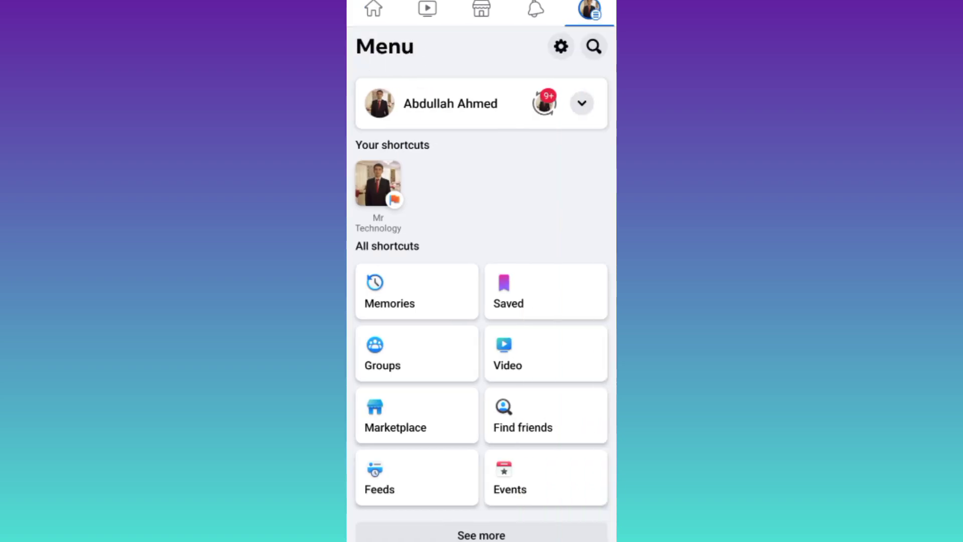
{"action": "left_click", "coordinate": [561, 45]}
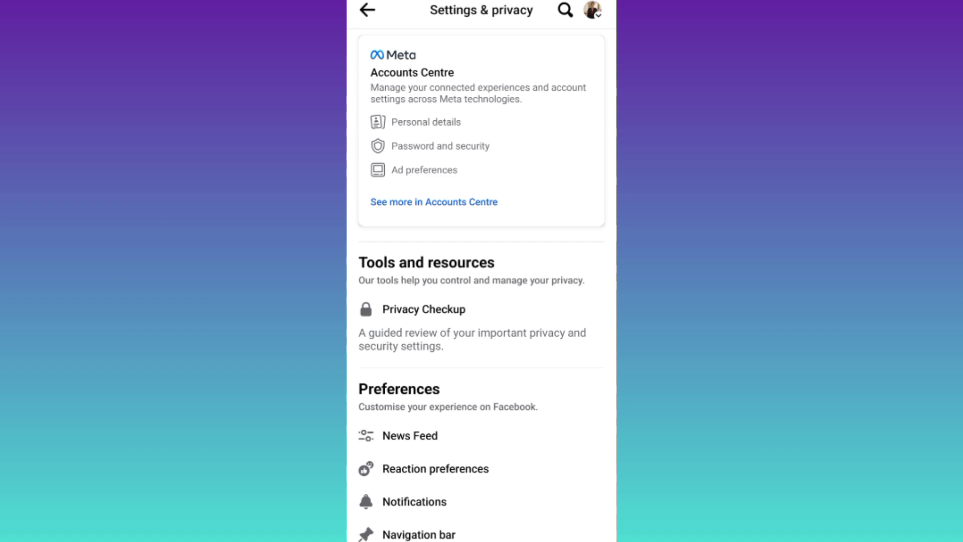
{"action": "left_click", "coordinate": [565, 10]}
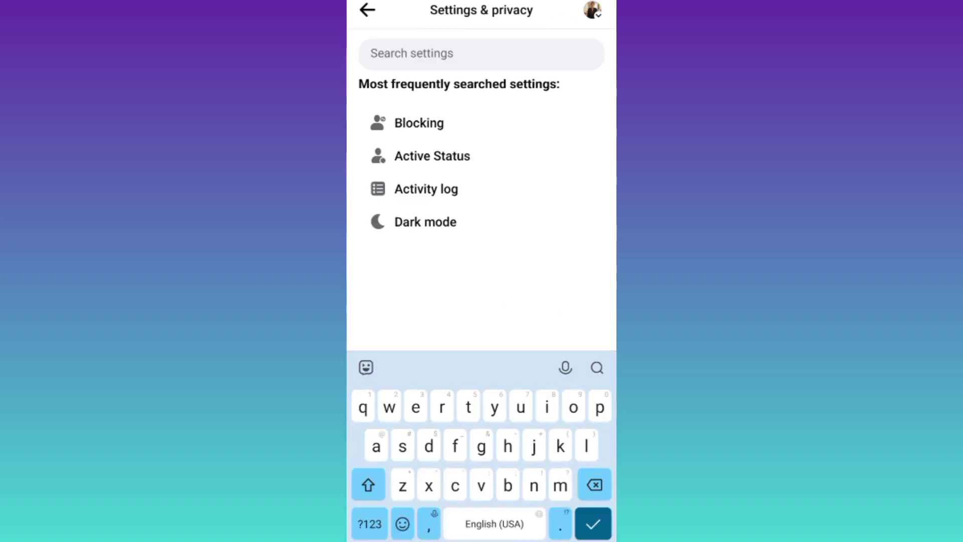
{"action": "type", "text": "data"}
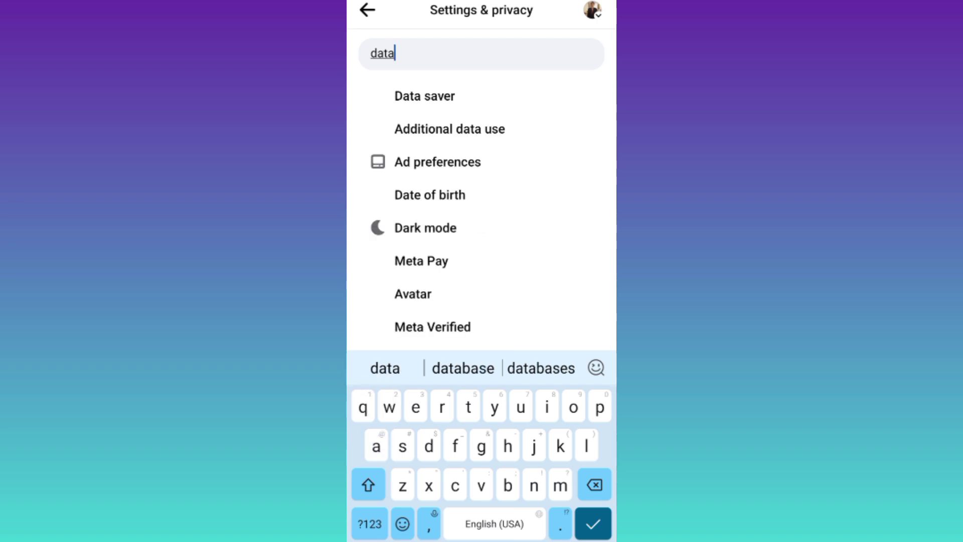
Open Data saver from the 'data' search results and switch its toggle on.
{"action": "left_click", "coordinate": [424, 96]}
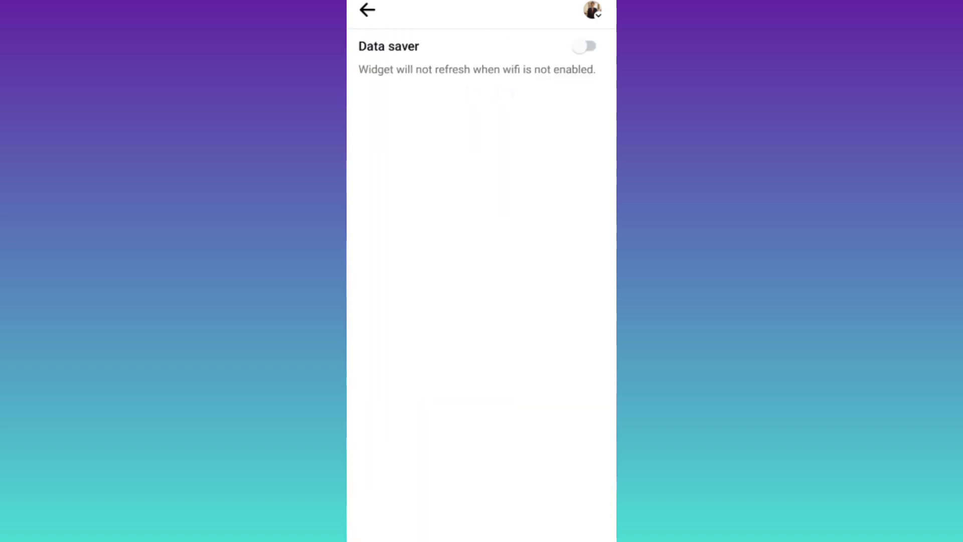
{"action": "left_click", "coordinate": [588, 46]}
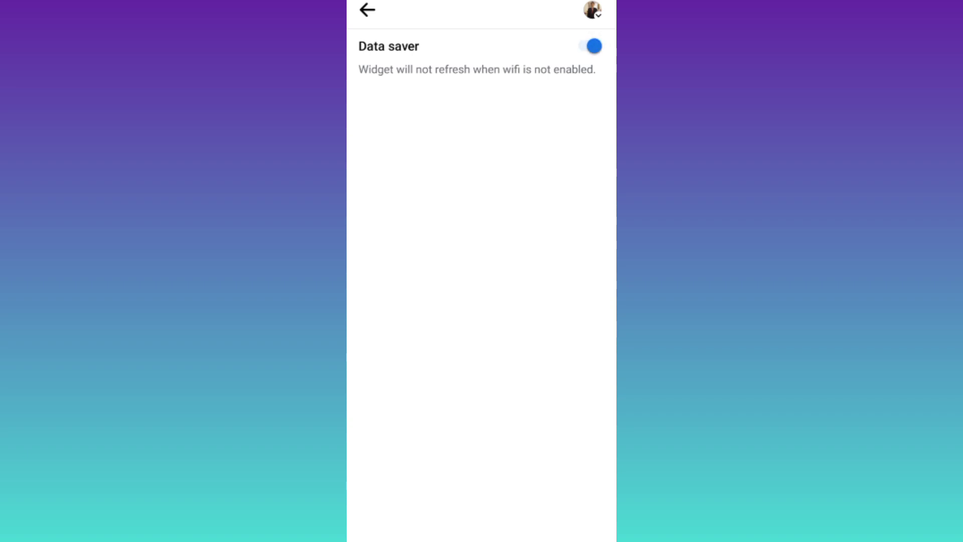